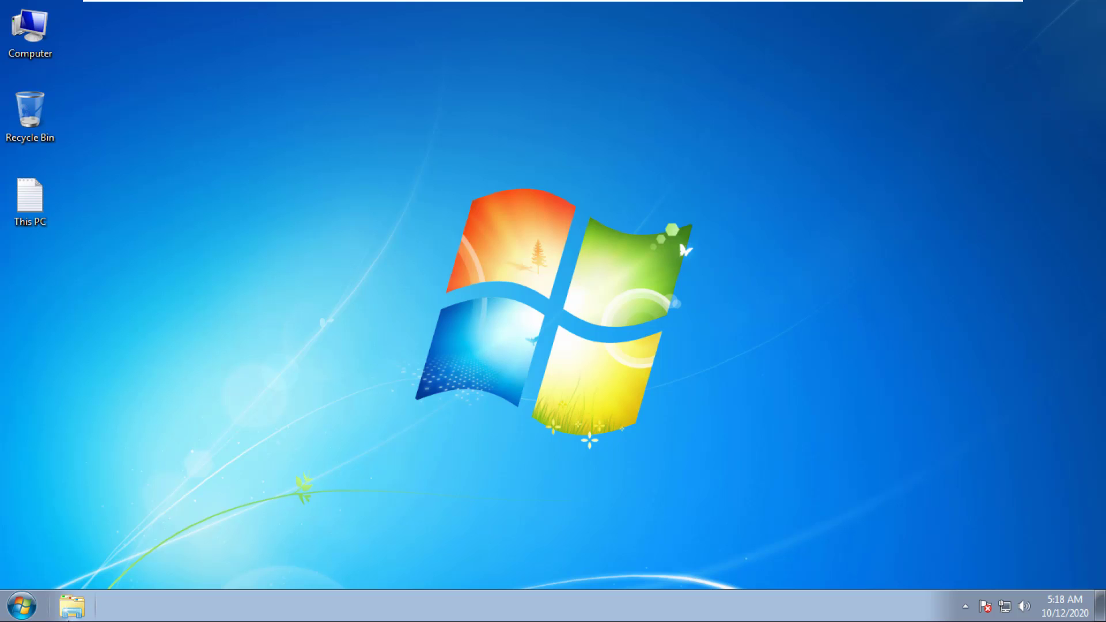
# Open Windows Explorer from its pinned shortcut, view the Computer location, and close the window
pyautogui.click(70, 611)
pyautogui.click(70, 608)
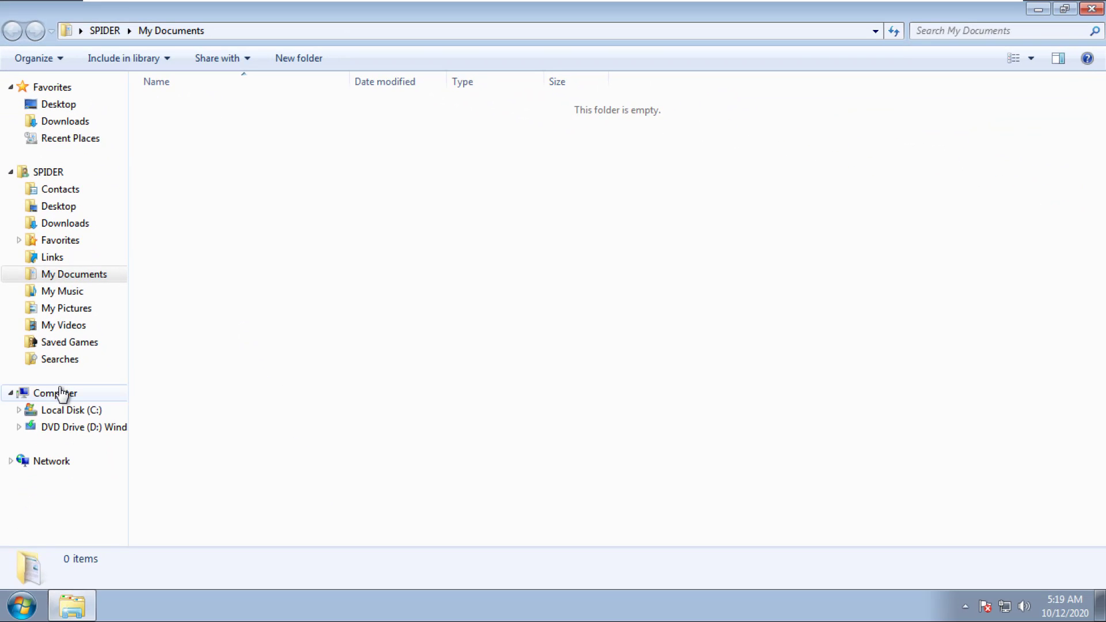
pyautogui.click(63, 395)
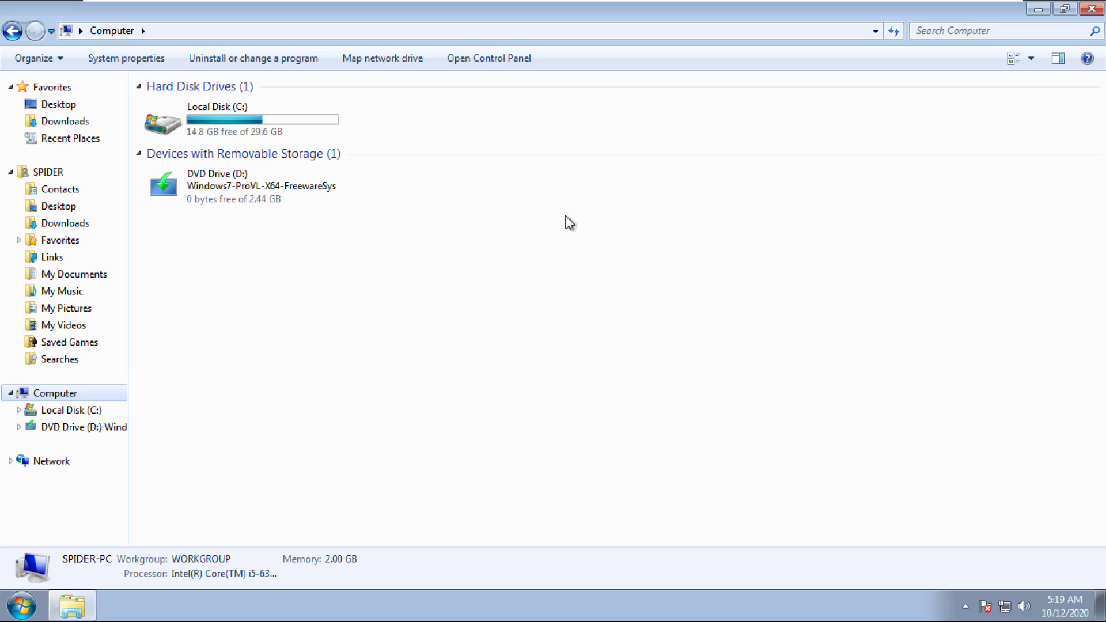
pyautogui.click(1092, 8)
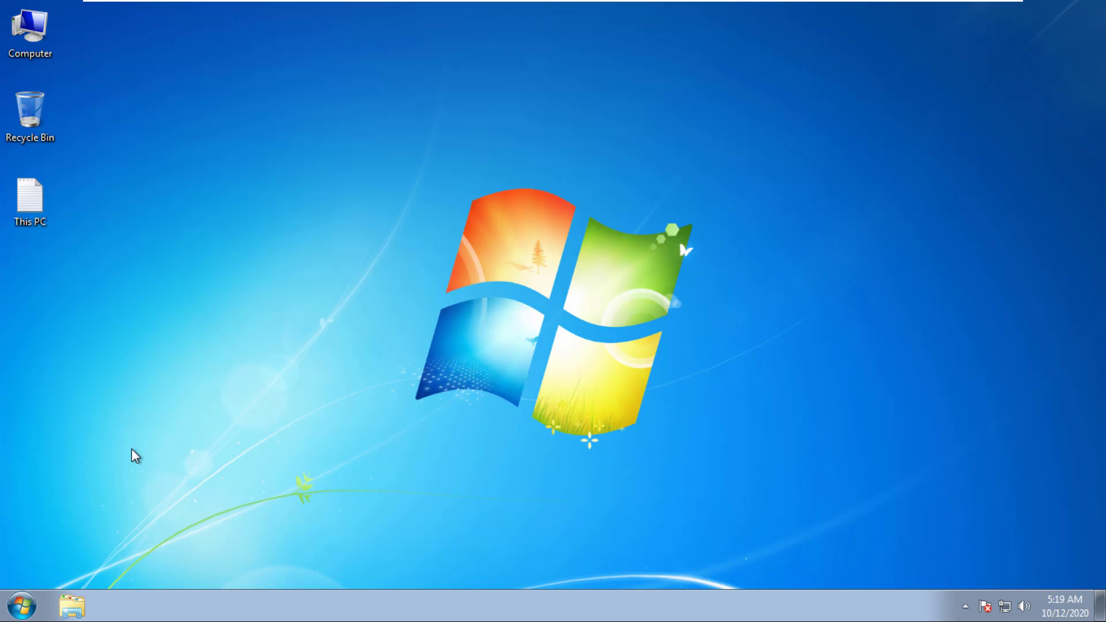
# Unpin Windows Explorer from the taskbar, and pin it again while a Computer window is open
pyautogui.rightClick(80, 607)
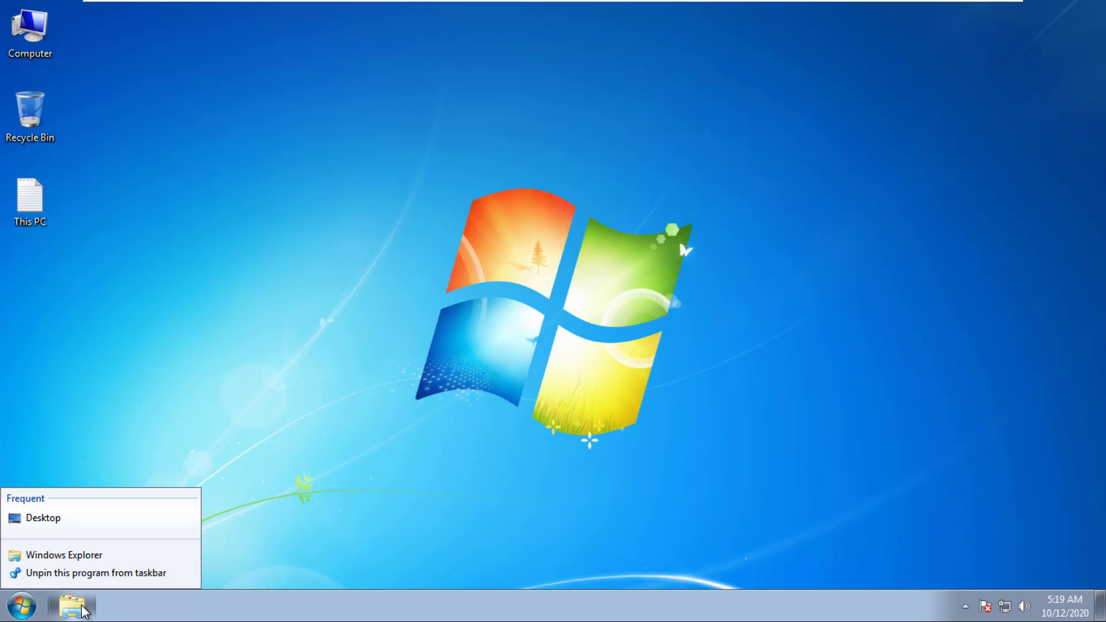
pyautogui.click(74, 578)
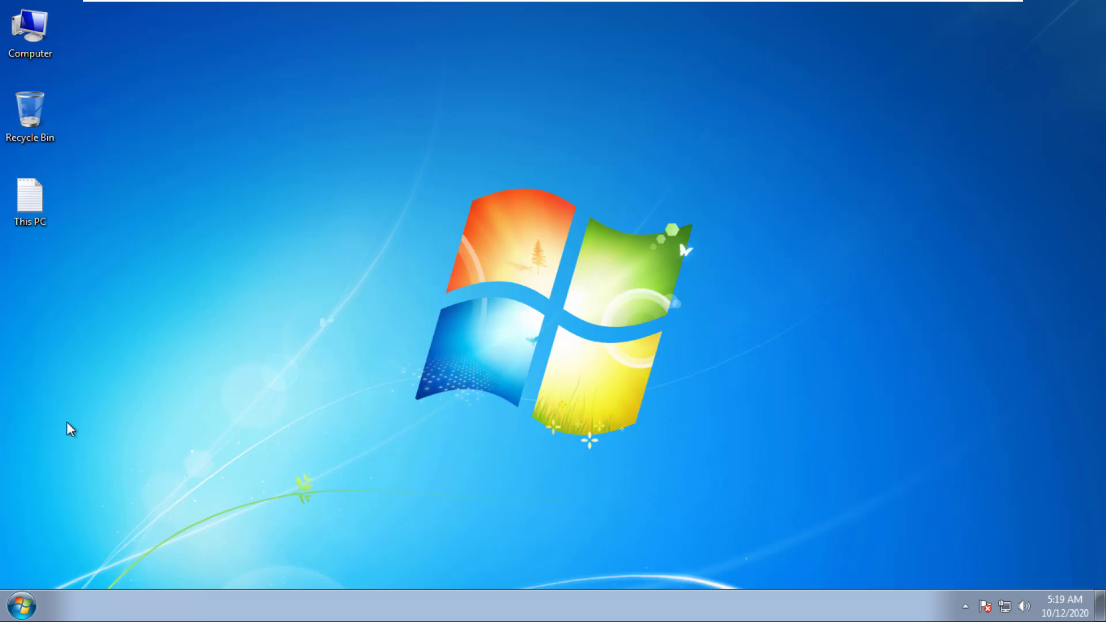
pyautogui.doubleClick(19, 45)
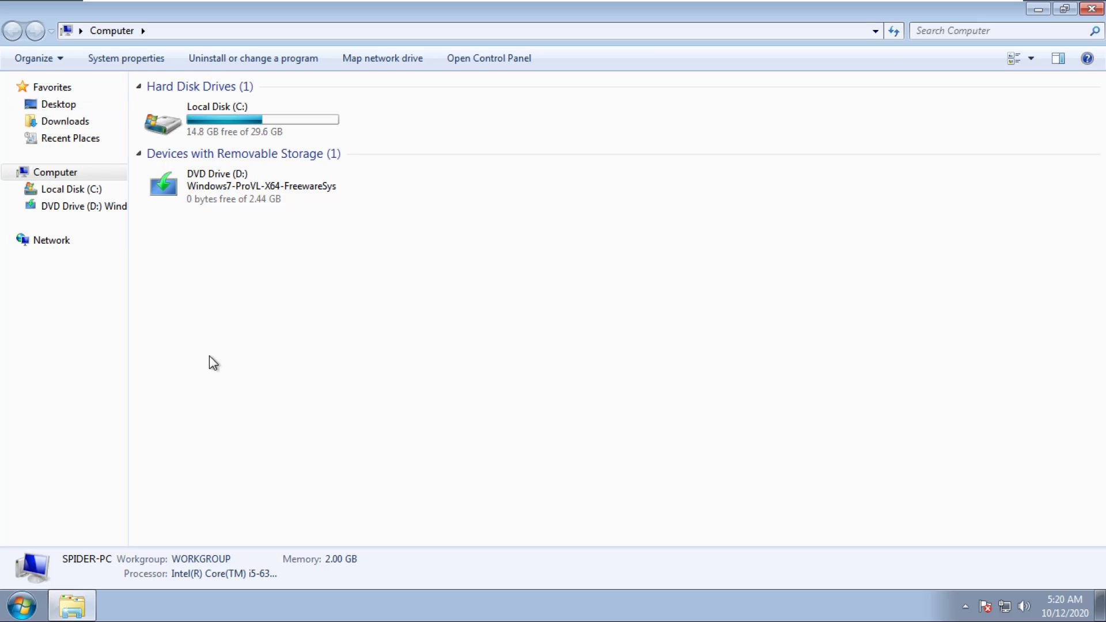
pyautogui.rightClick(67, 615)
pyautogui.click(85, 555)
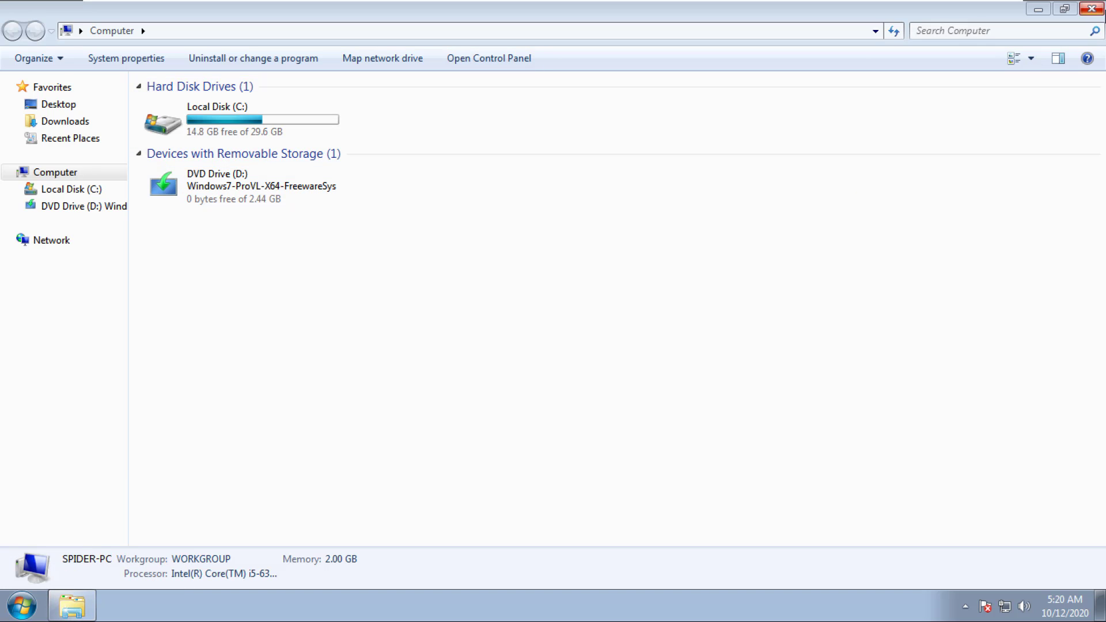
pyautogui.click(1091, 8)
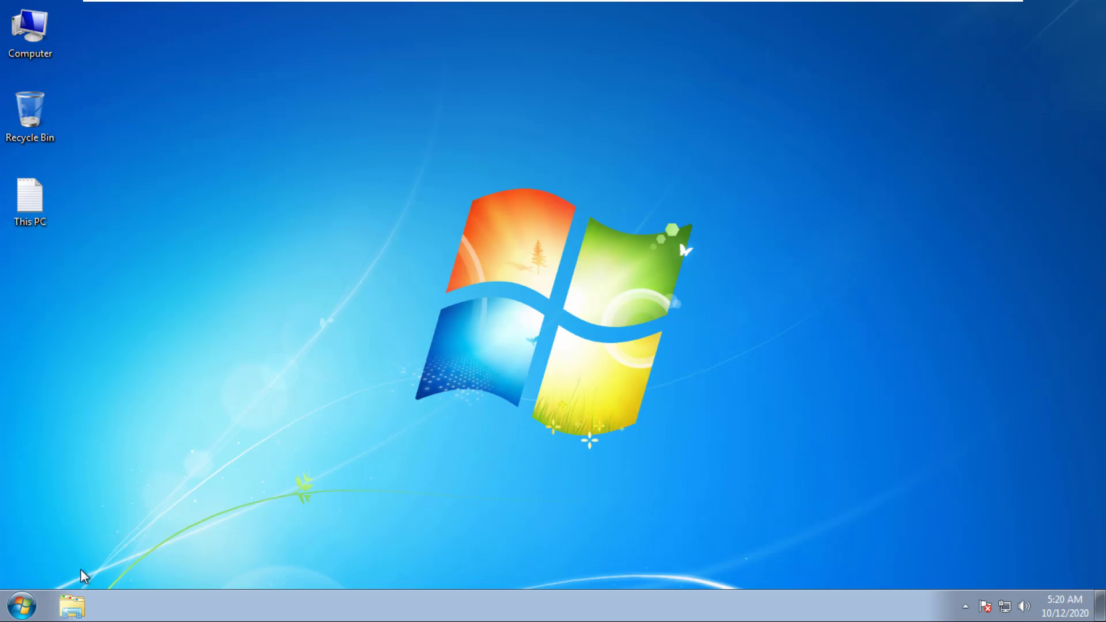
# Check which folder the re-pinned Windows Explorer shortcut opens, view Computer from there, and close the window
pyautogui.click(76, 605)
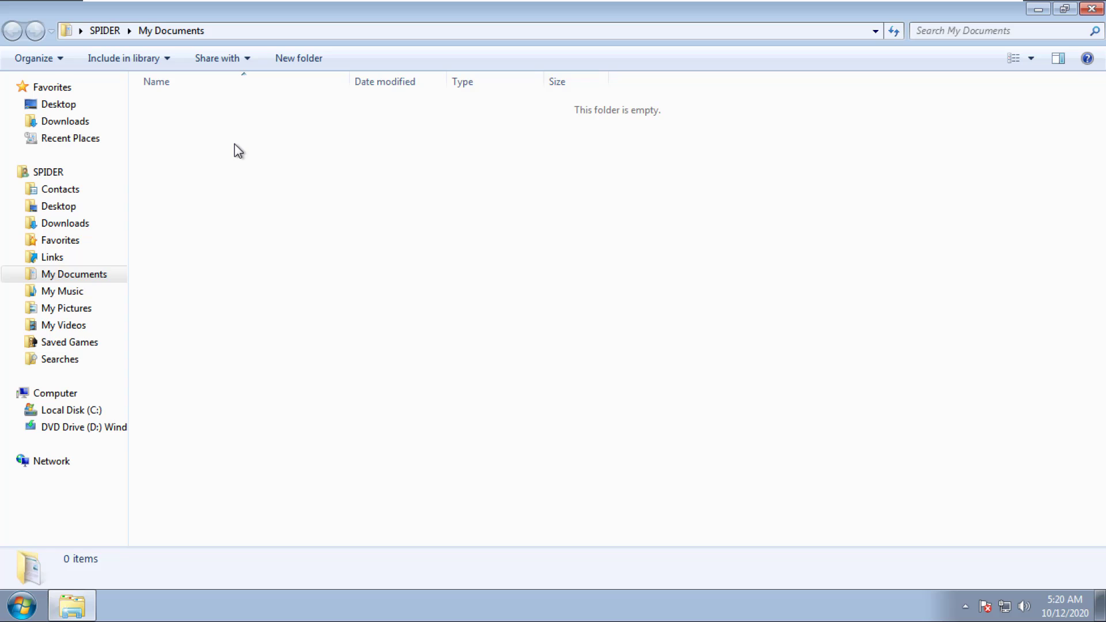
pyautogui.moveTo(90, 618)
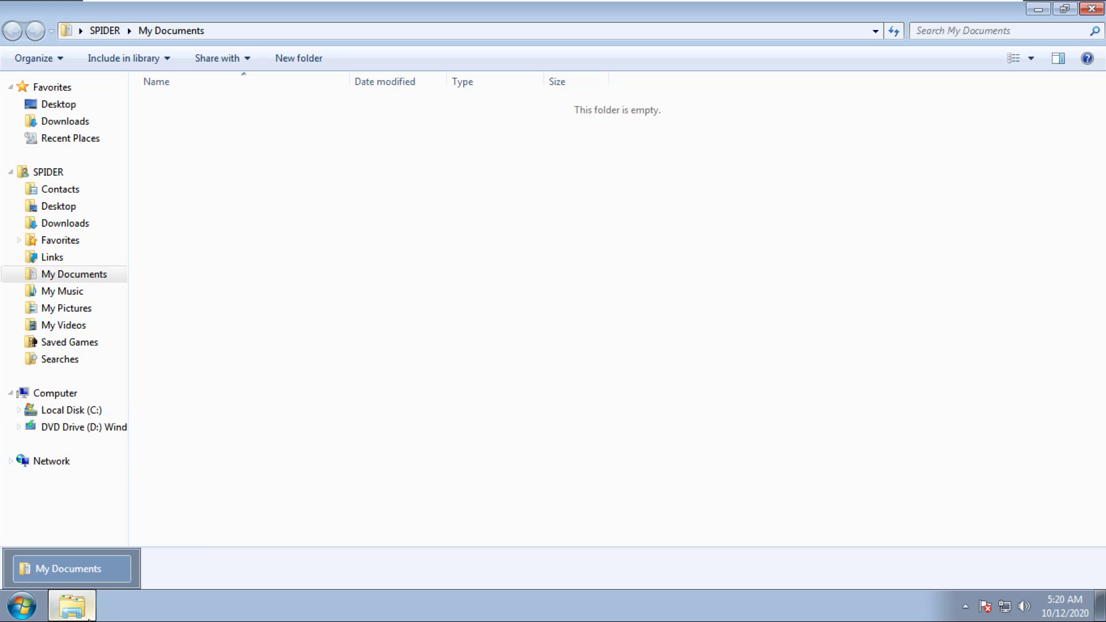
pyautogui.click(57, 392)
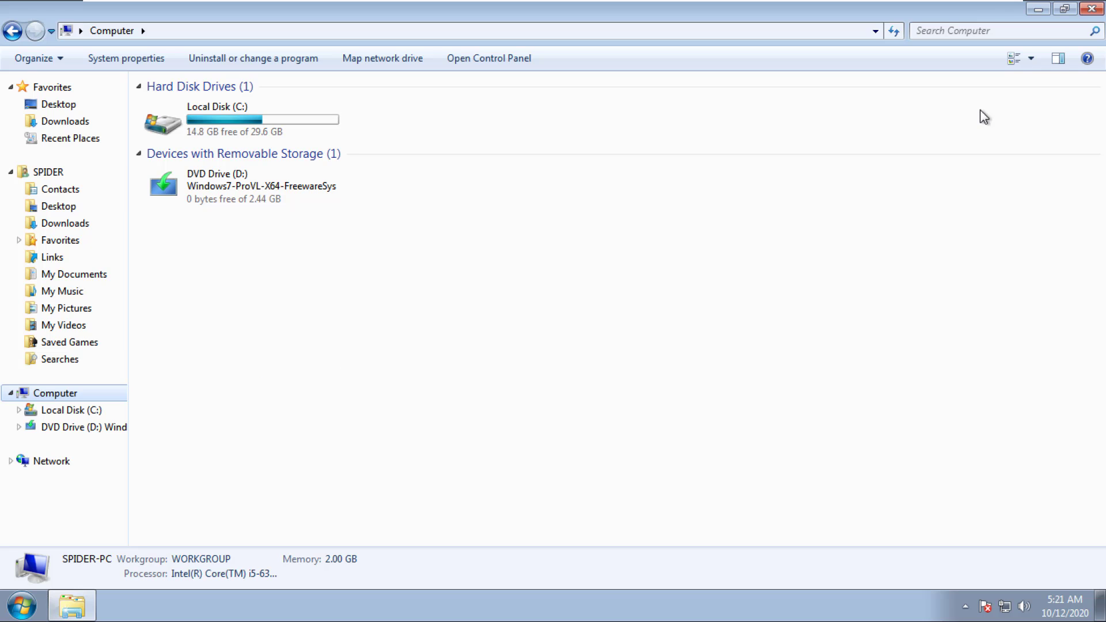
pyautogui.click(1092, 9)
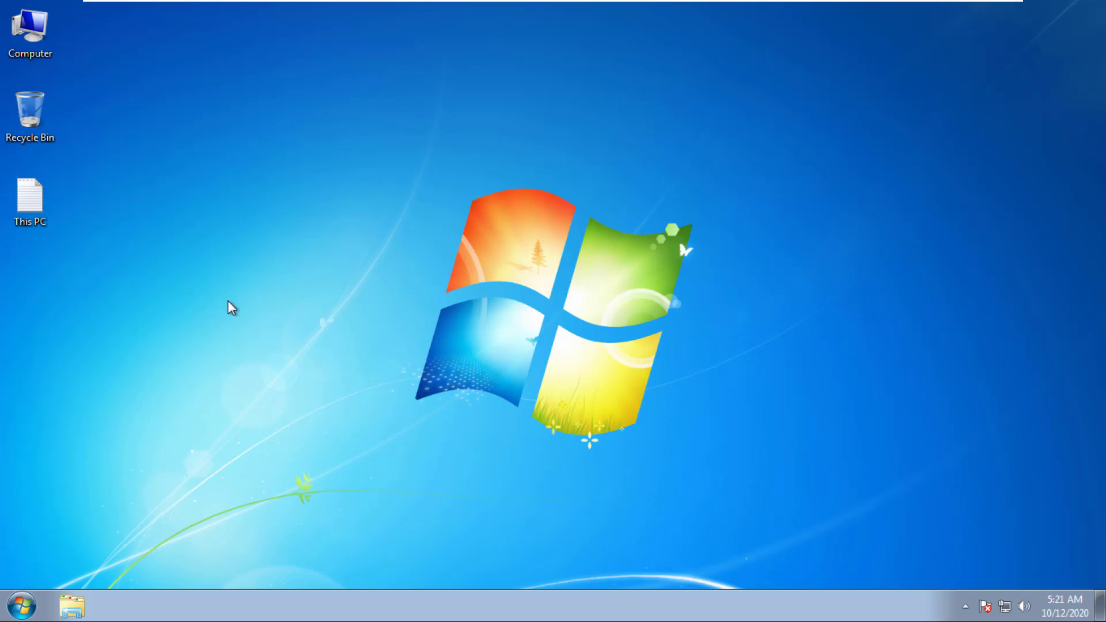
# Open the properties of the pinned Windows Explorer shortcut at its target path
pyautogui.rightClick(72, 610)
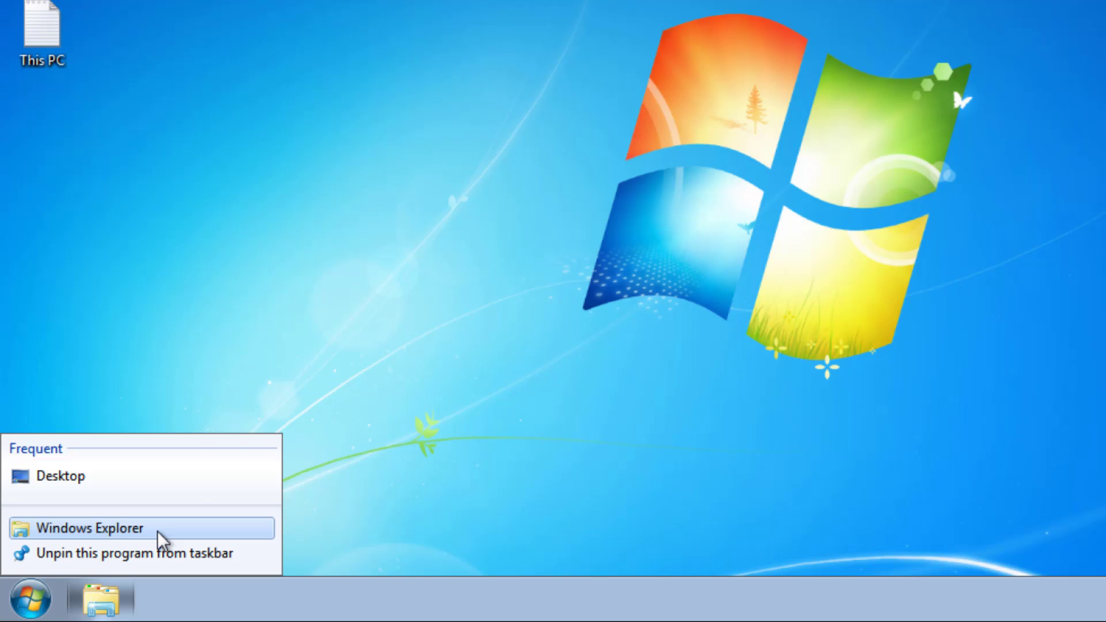
pyautogui.rightClick(157, 531)
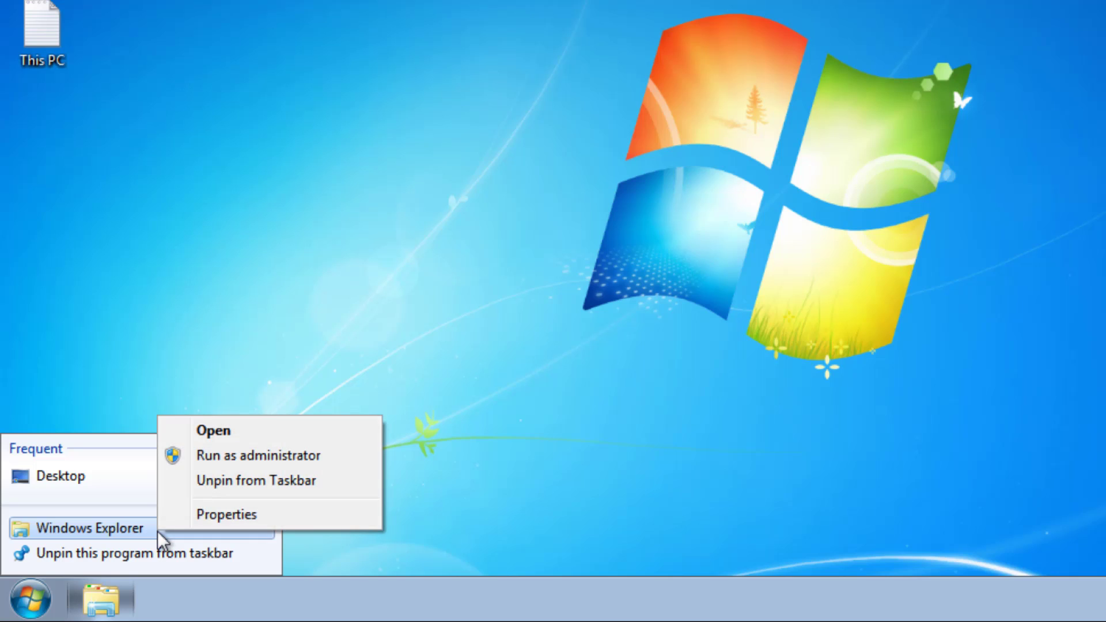
pyautogui.click(299, 514)
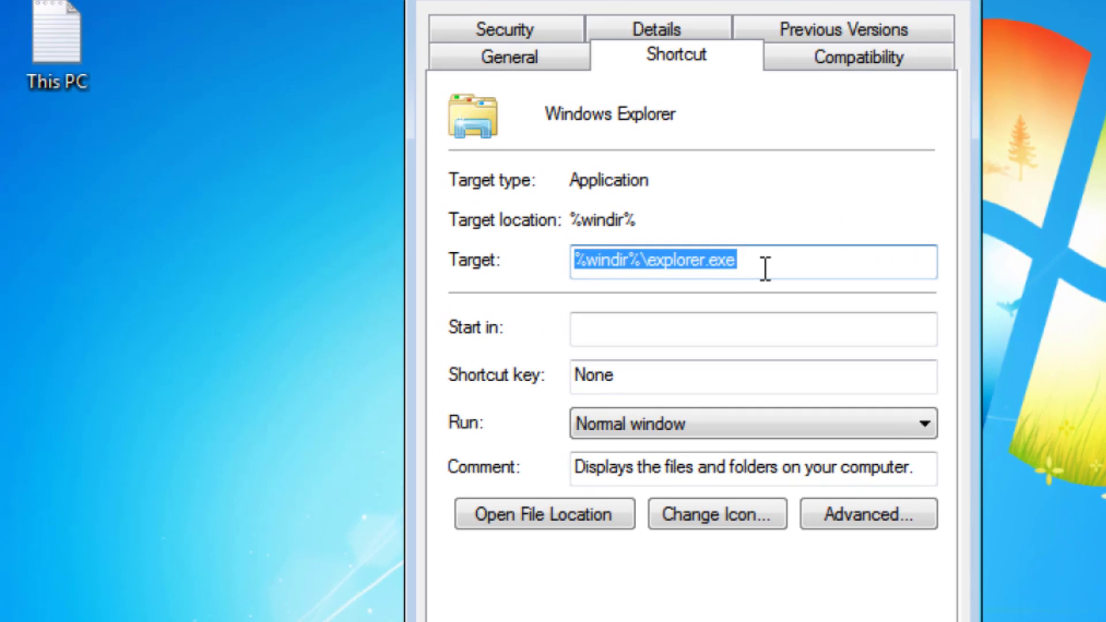
pyautogui.click(765, 268)
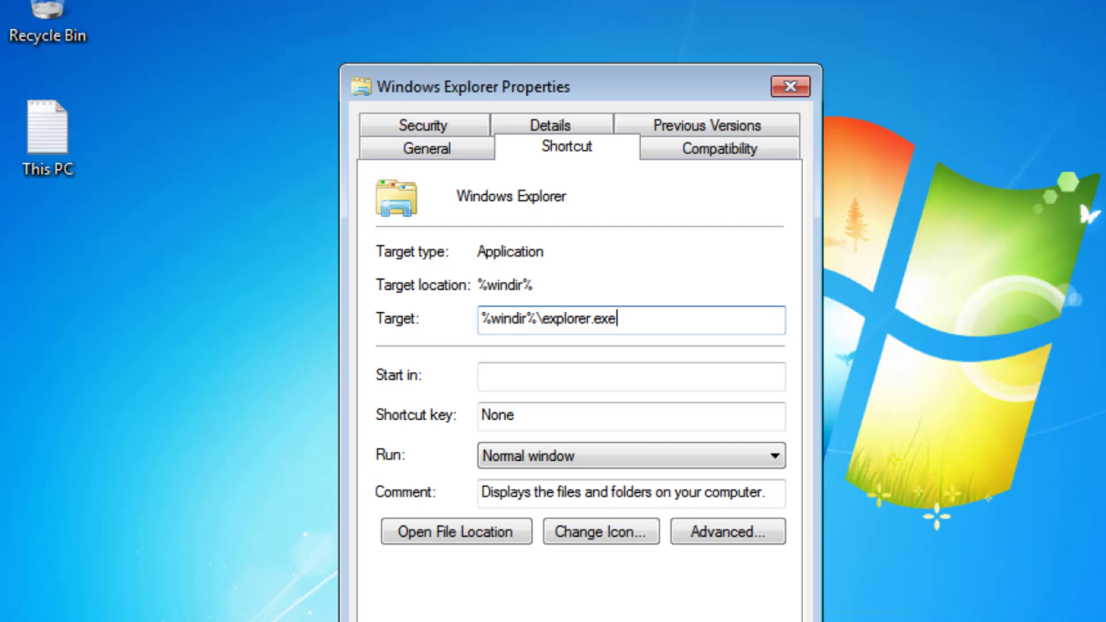
# Copy the address of the Computer window opened from the desktop
pyautogui.doubleClick(15, 75)
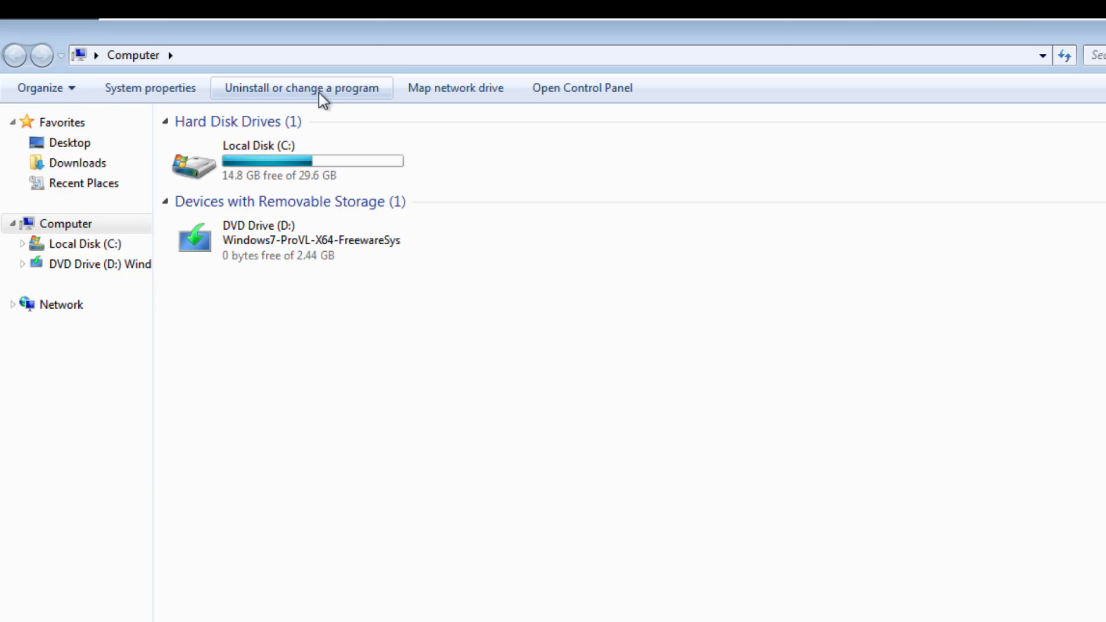
pyautogui.click(347, 60)
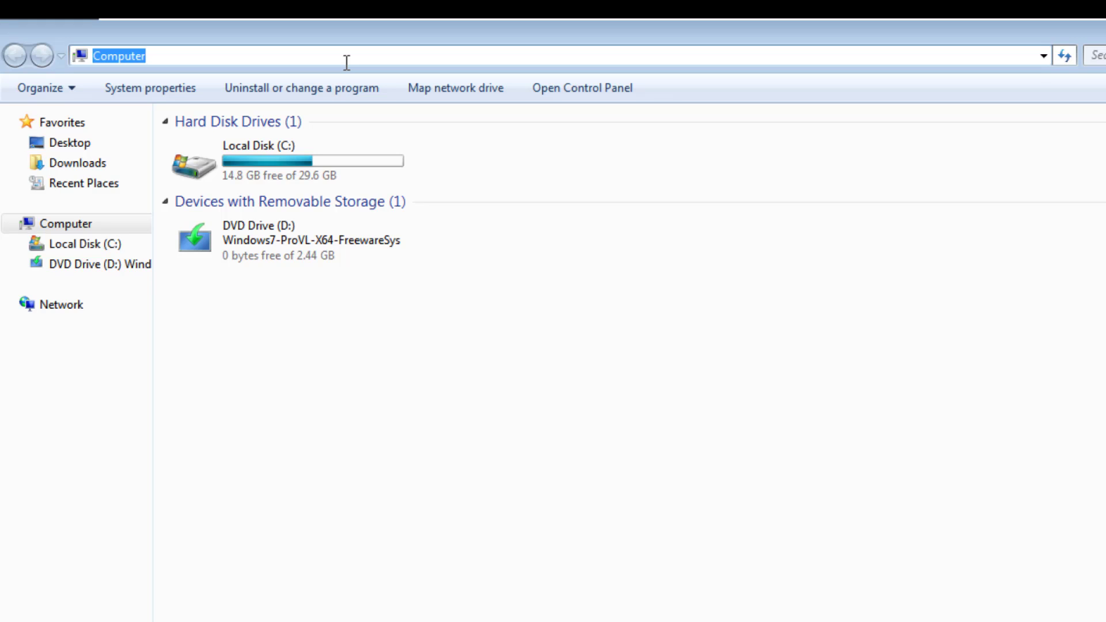
pyautogui.rightClick(119, 57)
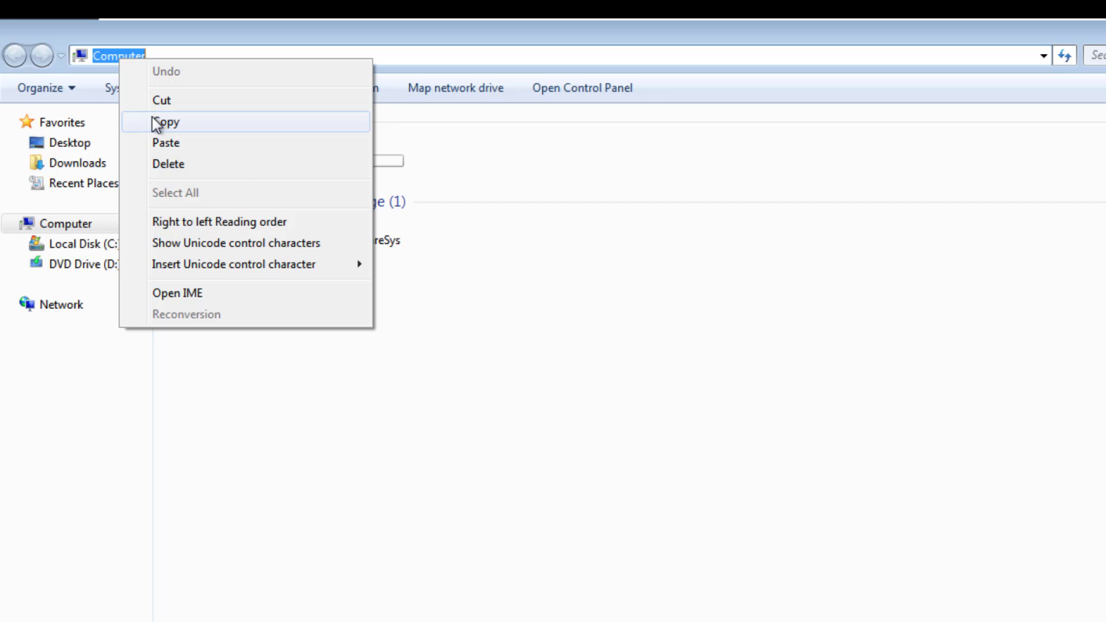
pyautogui.click(166, 122)
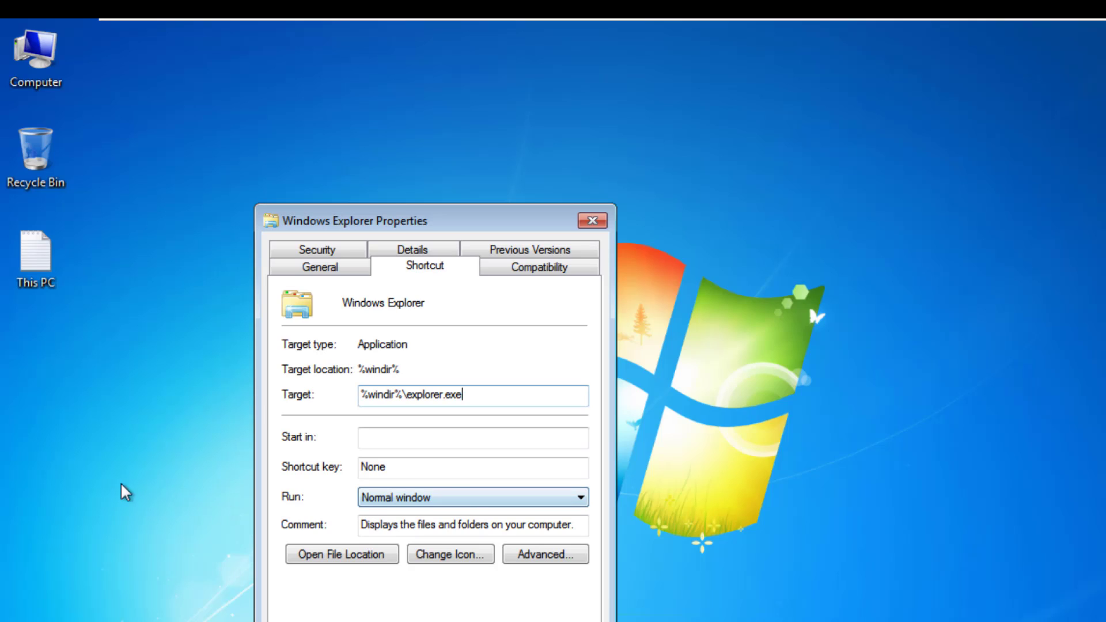
# Copy the line %SystemRoot%\explorer.exe ::{20D04FE0-3AEA-1069-A2D8-08002B30309D} from the This PC text file on the desktop and close the file
pyautogui.doubleClick(35, 274)
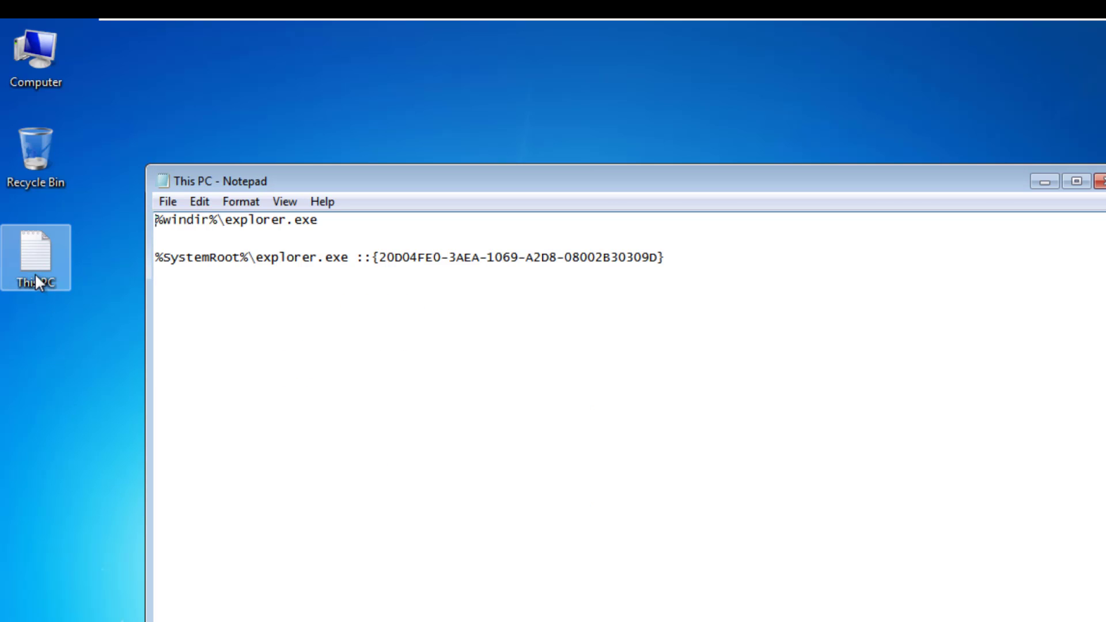
pyautogui.moveTo(694, 266); pyautogui.dragTo(142, 263)
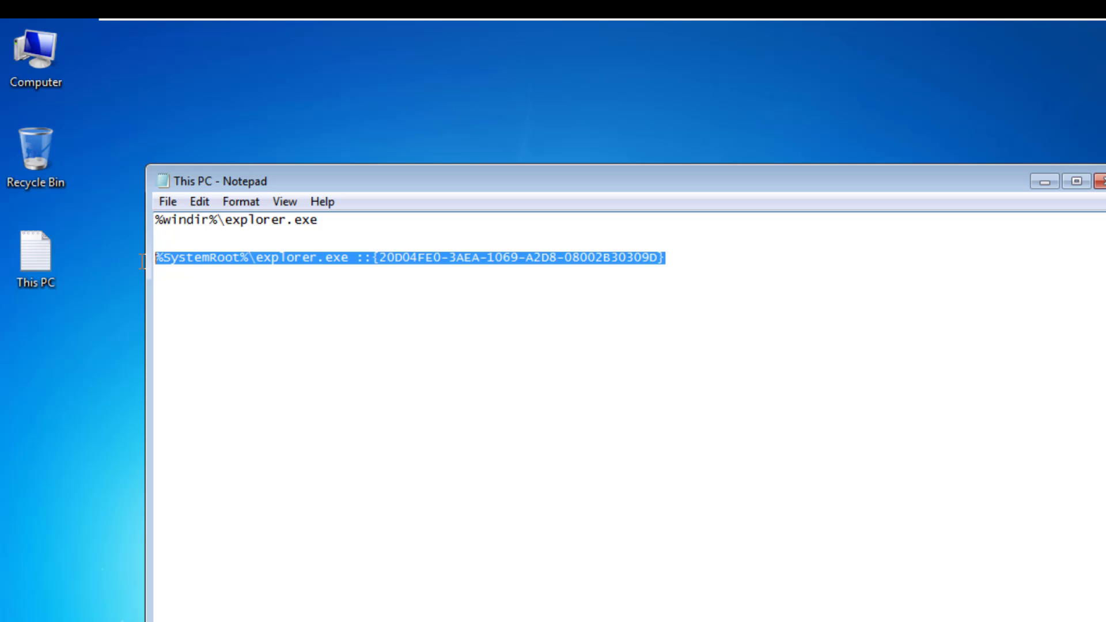
pyautogui.rightClick(190, 264)
pyautogui.click(235, 323)
pyautogui.click(1101, 182)
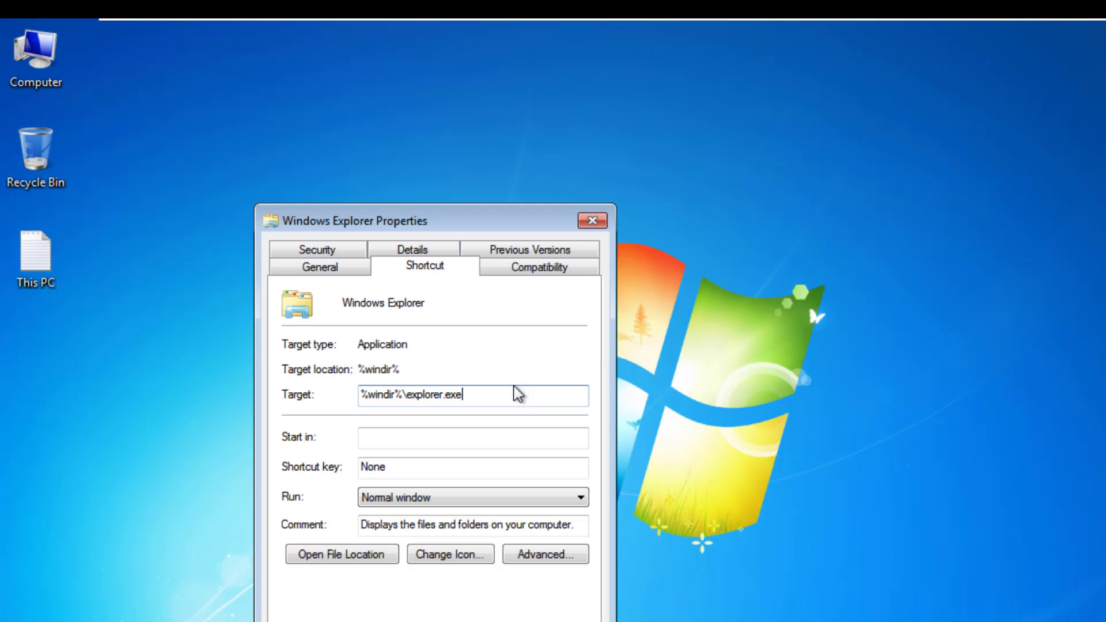
# Replace the Windows Explorer shortcut's target with the copied %SystemRoot%\explorer.exe ::{20D04FE0-3AEA-1069-A2D8-08002B30309D}, apply it, and test the pinned shortcut
pyautogui.moveTo(476, 396); pyautogui.dragTo(333, 390)
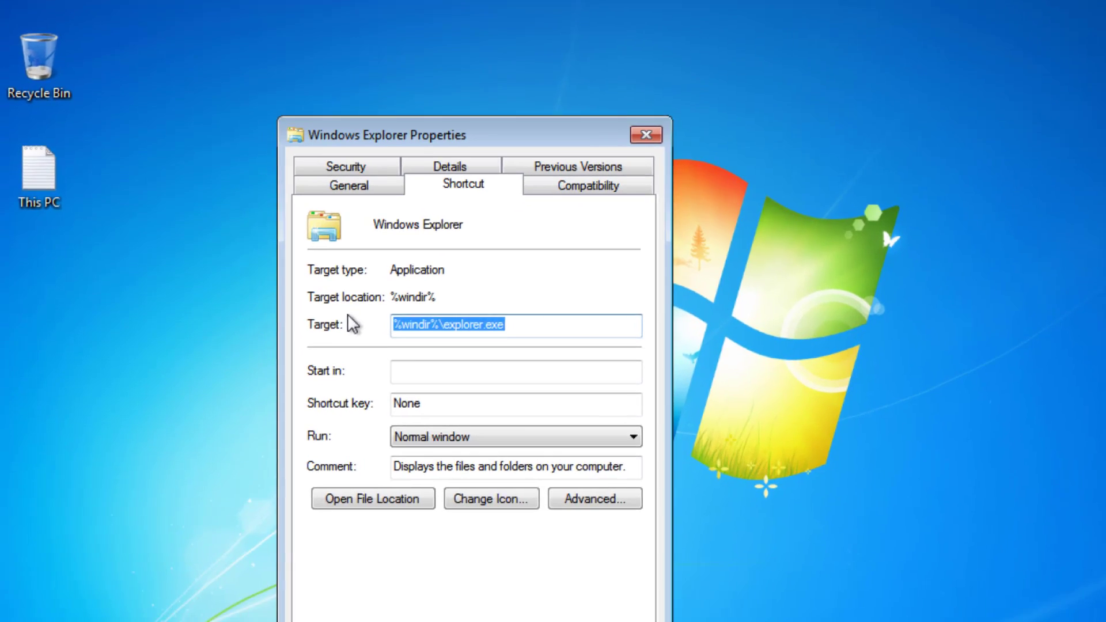
pyautogui.hotkey('ctrl', 'v')
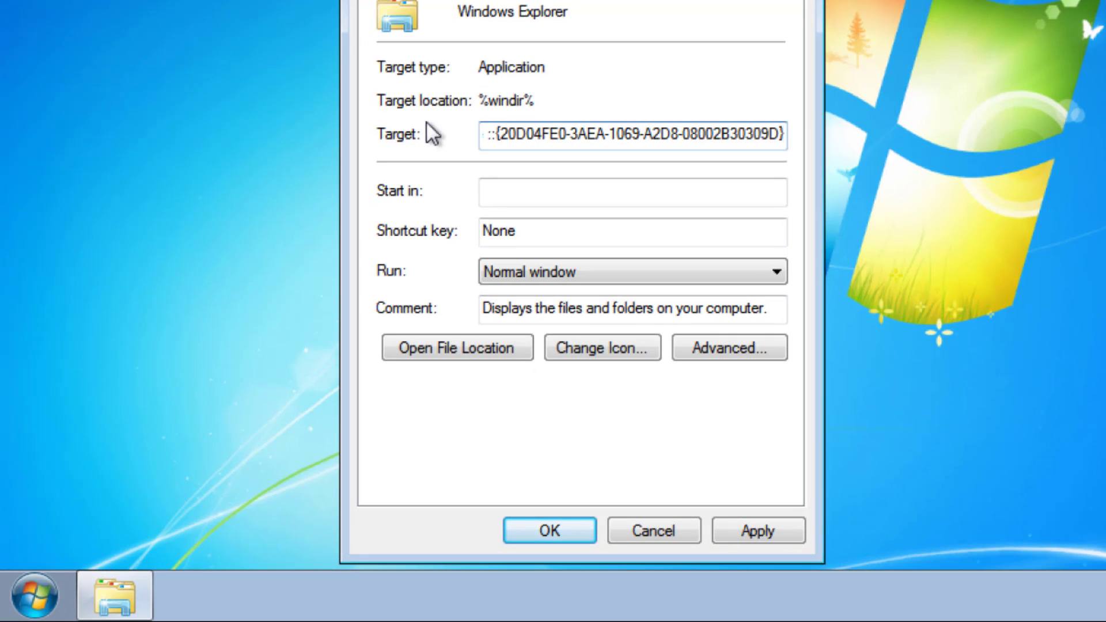
pyautogui.click(795, 533)
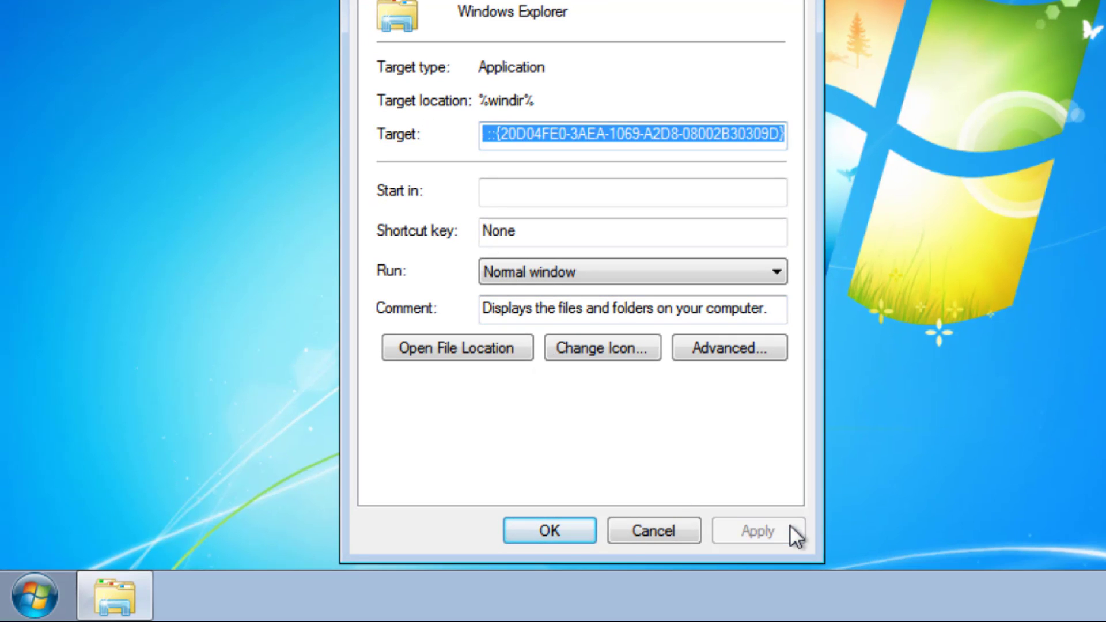
pyautogui.click(510, 540)
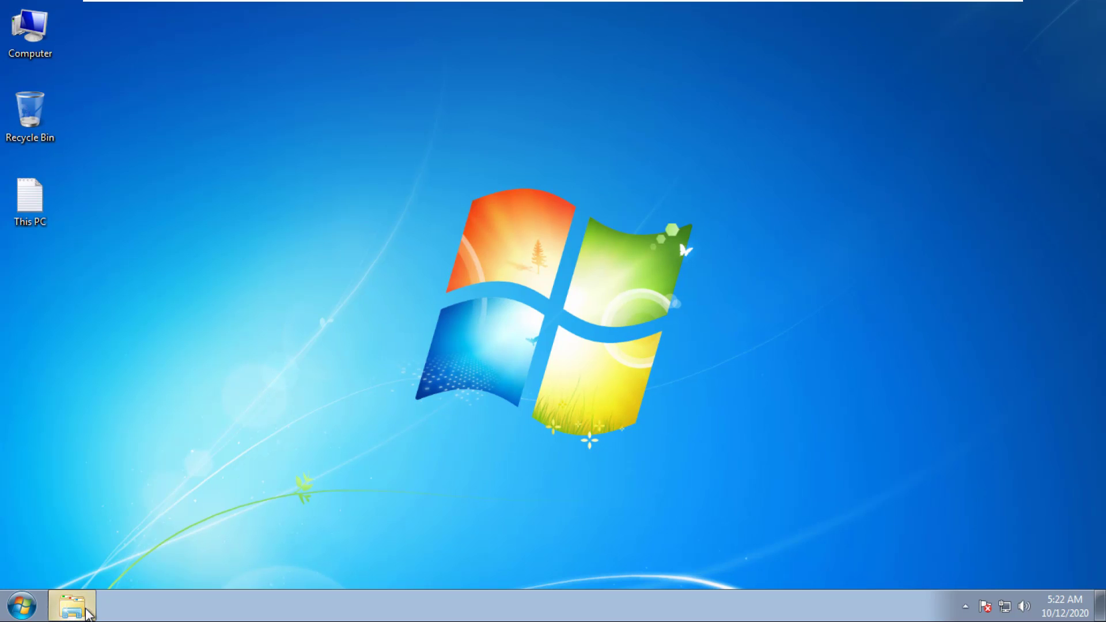
pyautogui.click(87, 614)
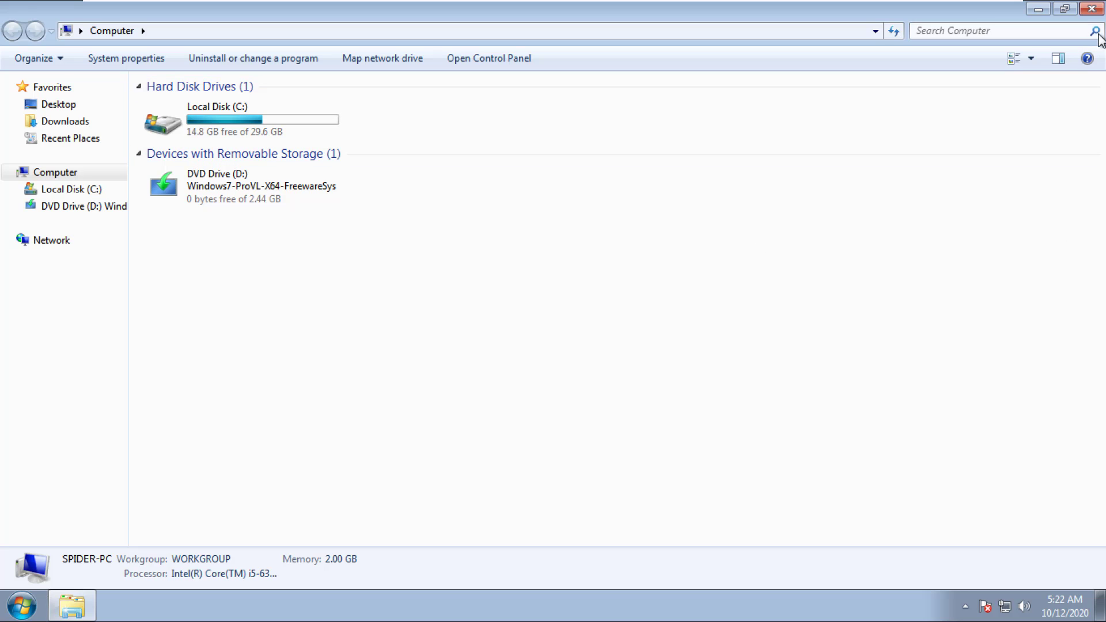
pyautogui.click(1093, 9)
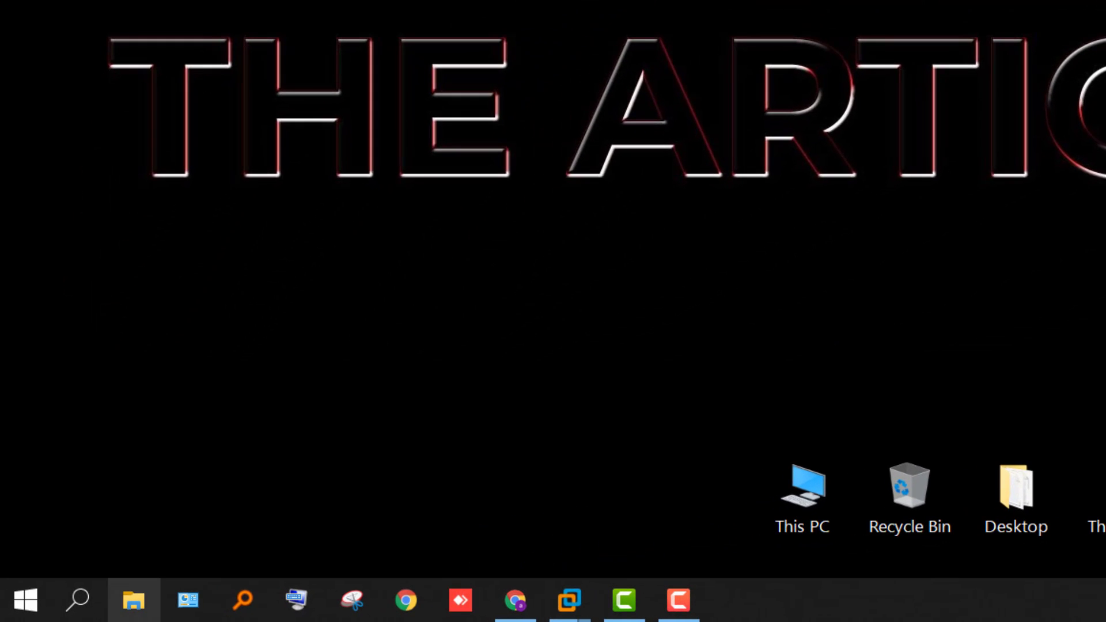
# On the Windows 10 desktop, open File Explorer and view This PC
pyautogui.click(133, 601)
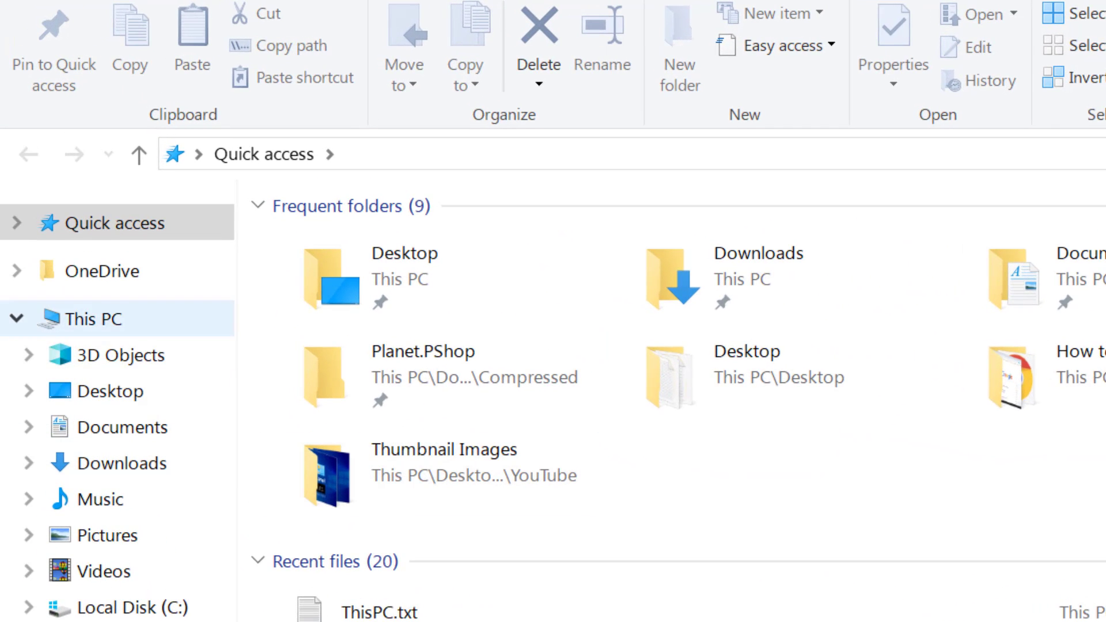
pyautogui.click(93, 318)
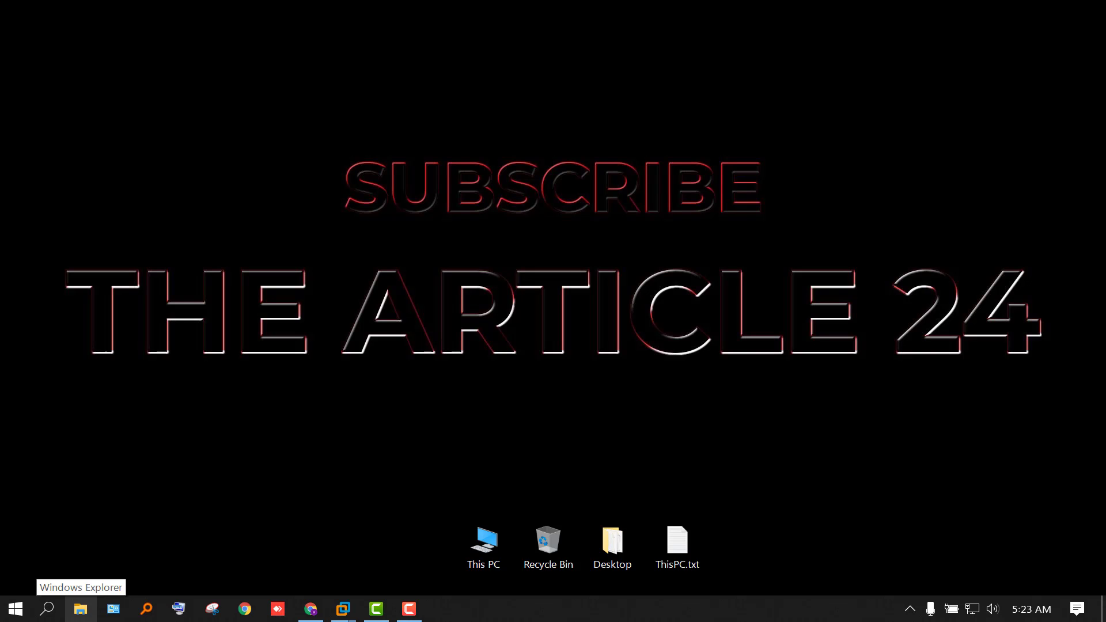
# Open the Folder Options dialog from File Explorer to view its general settings, and close both windows
pyautogui.click(81, 609)
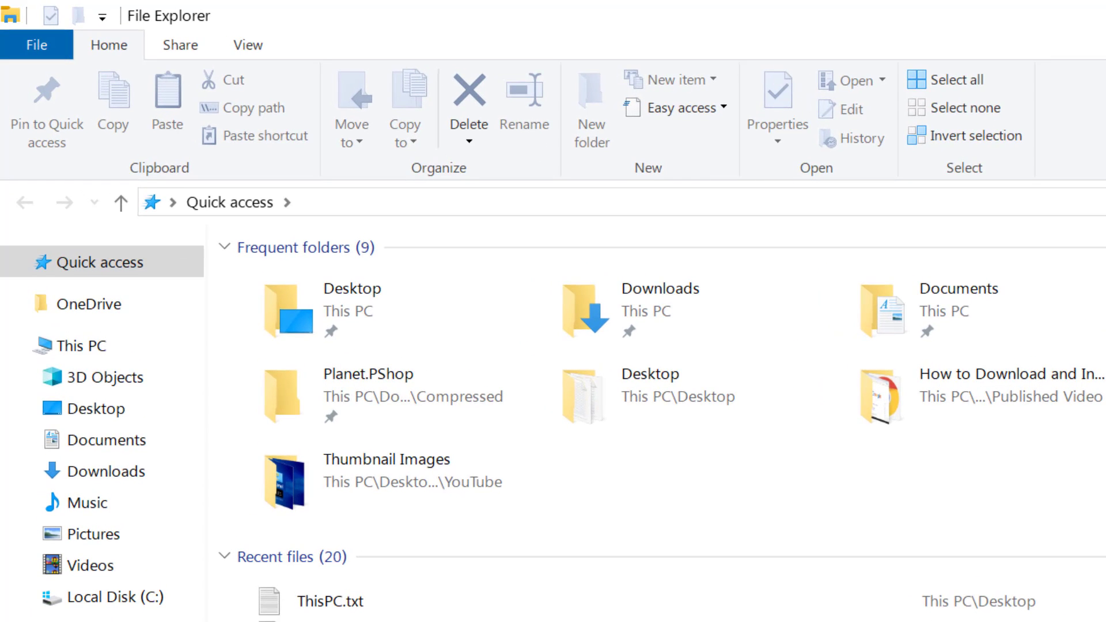
pyautogui.click(248, 45)
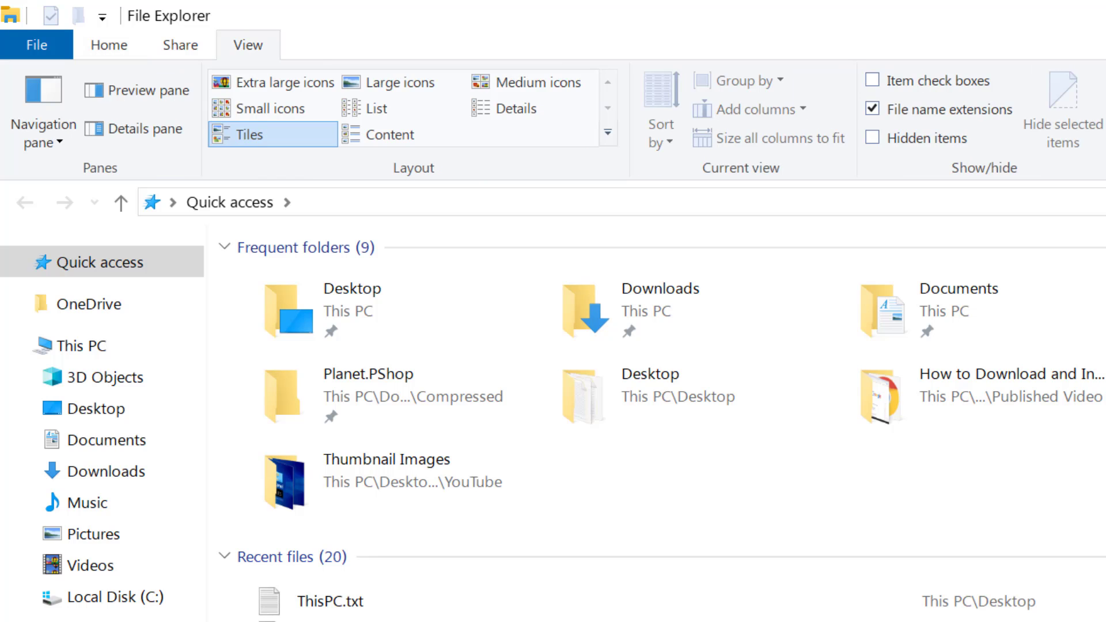
pyautogui.click(890, 134)
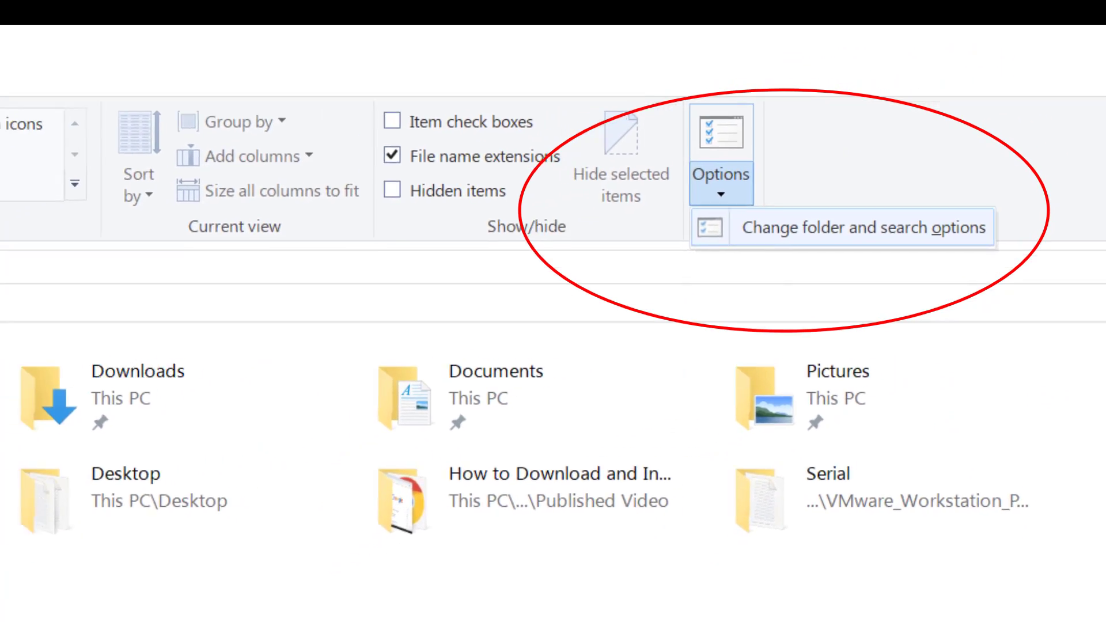
pyautogui.click(842, 249)
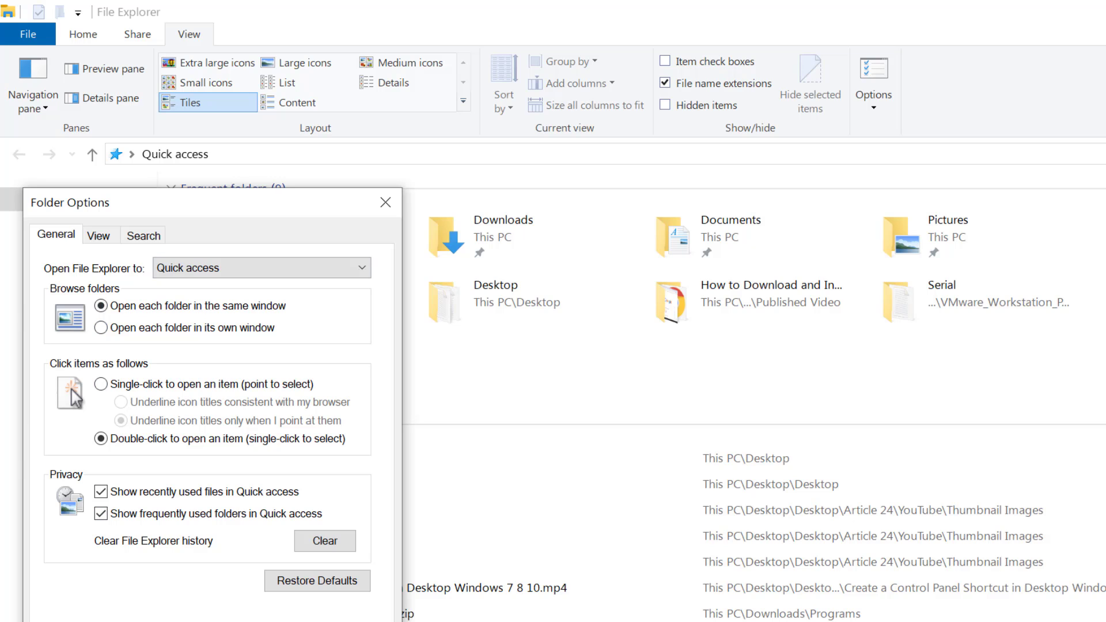
pyautogui.moveTo(235, 214); pyautogui.dragTo(398, 147)
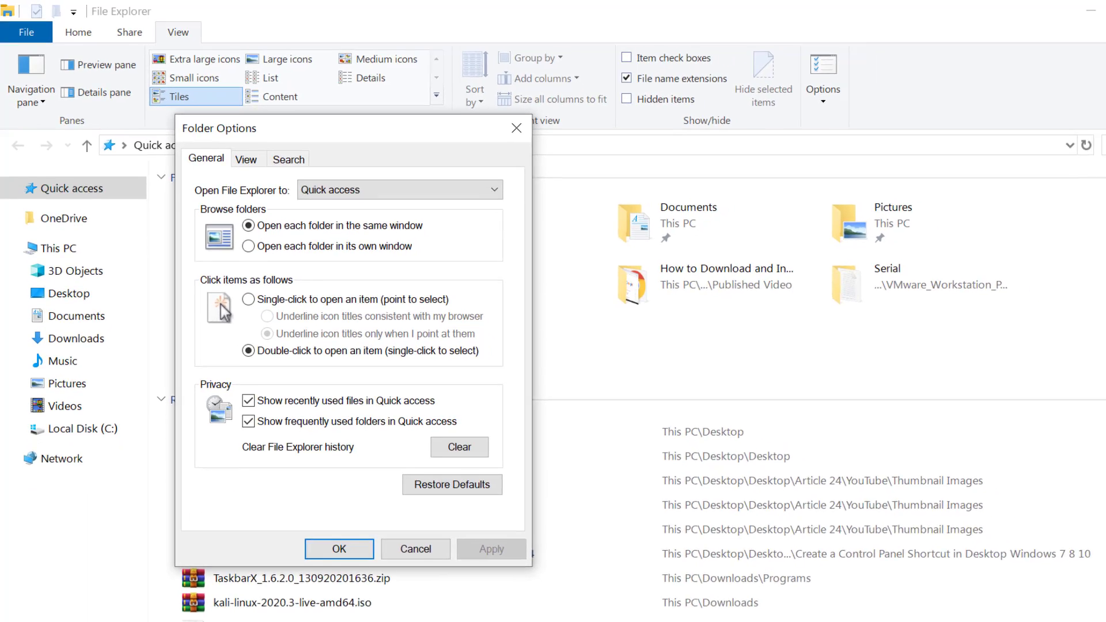
pyautogui.click(475, 117)
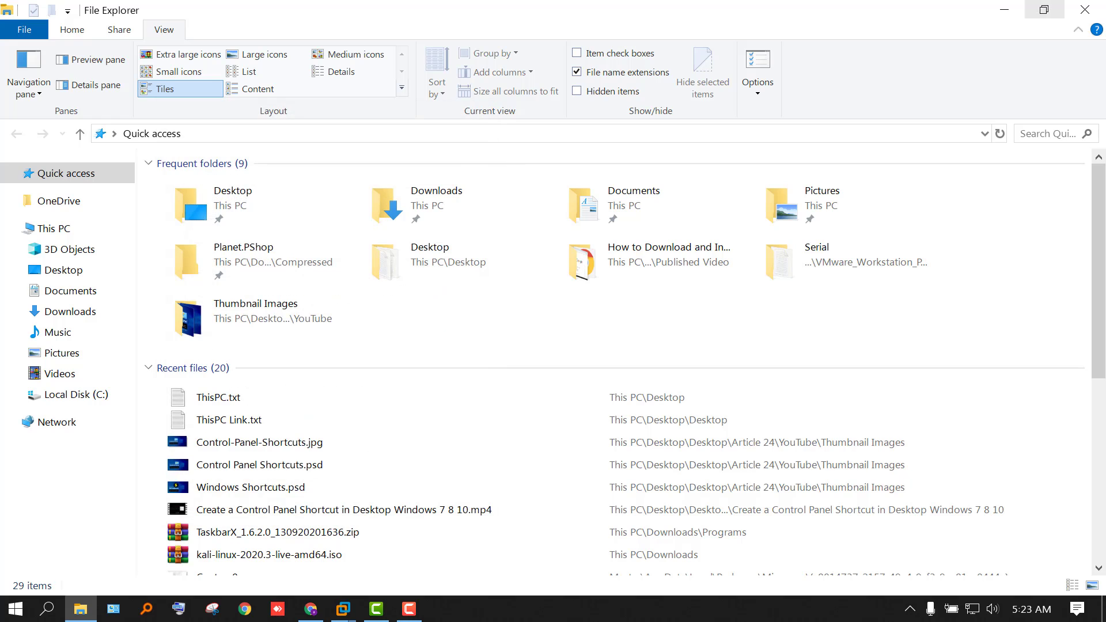
pyautogui.click(1085, 10)
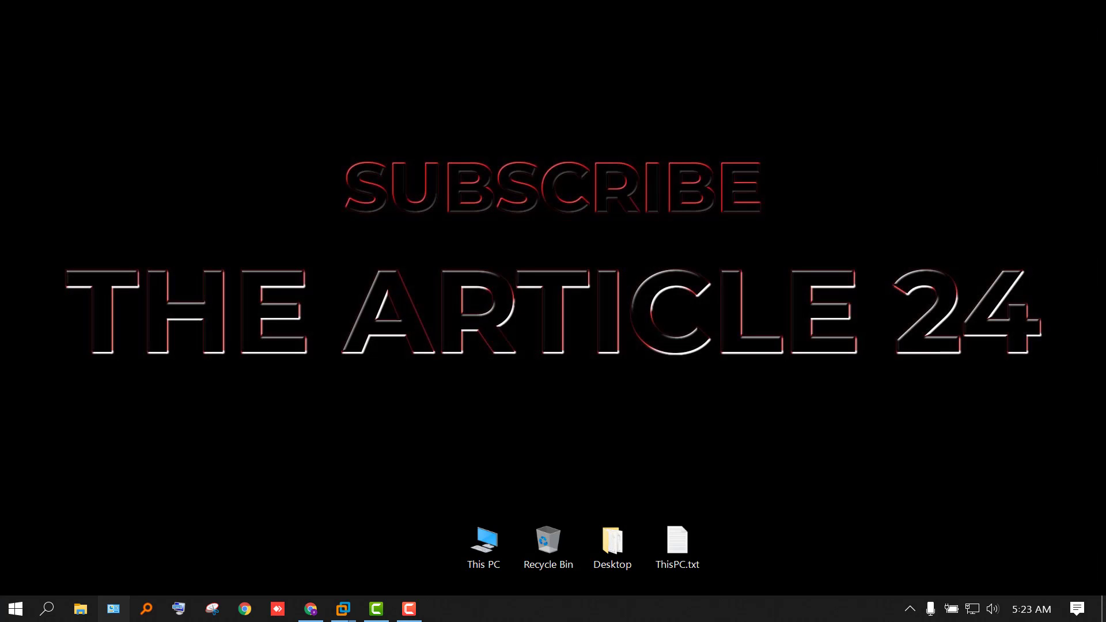
# Open File Explorer Options from Control Panel and set File Explorer to open to This PC
pyautogui.click(114, 609)
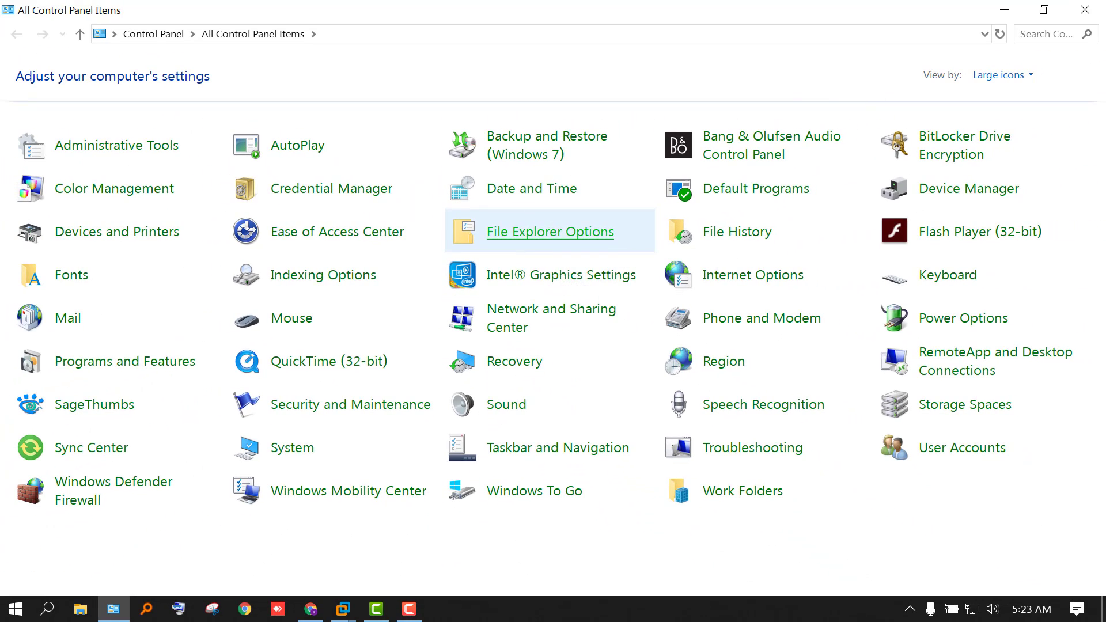
pyautogui.click(550, 231)
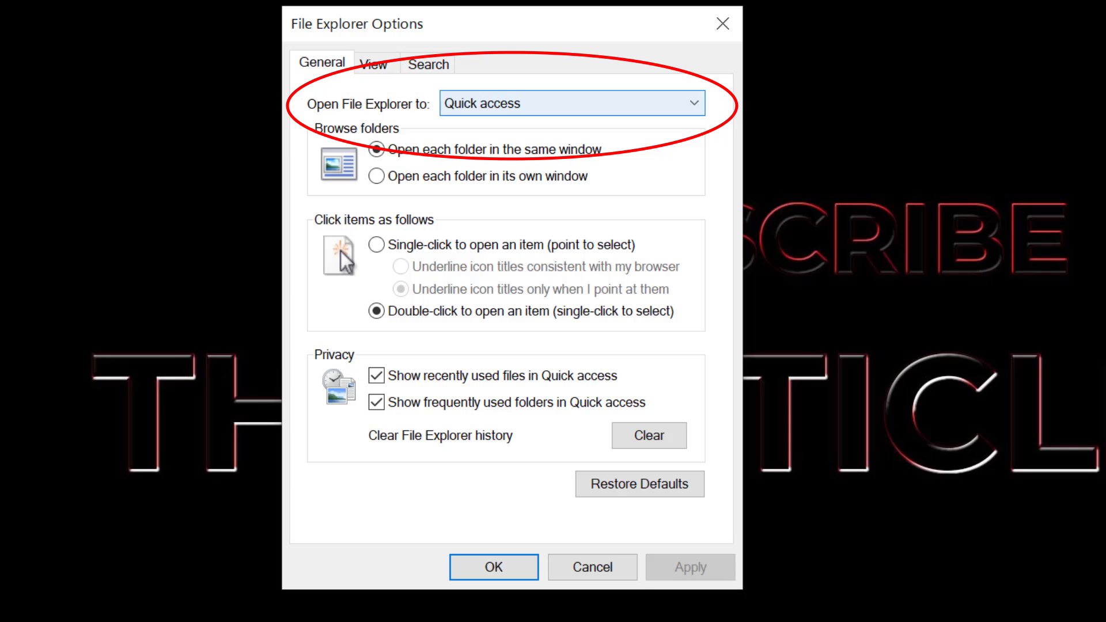
pyautogui.click(572, 103)
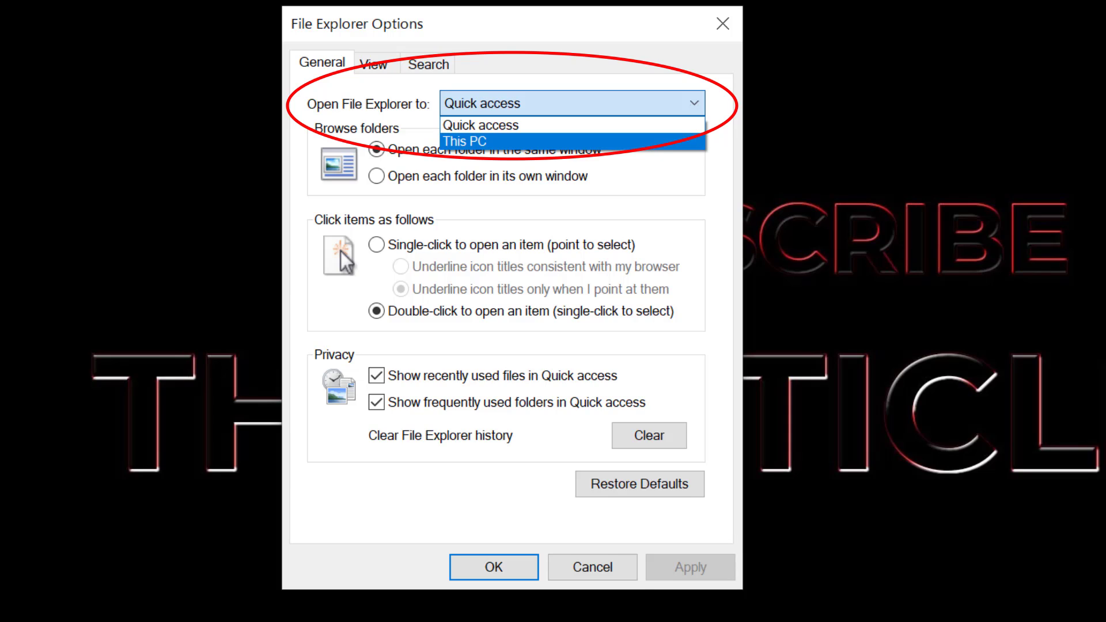
pyautogui.click(507, 143)
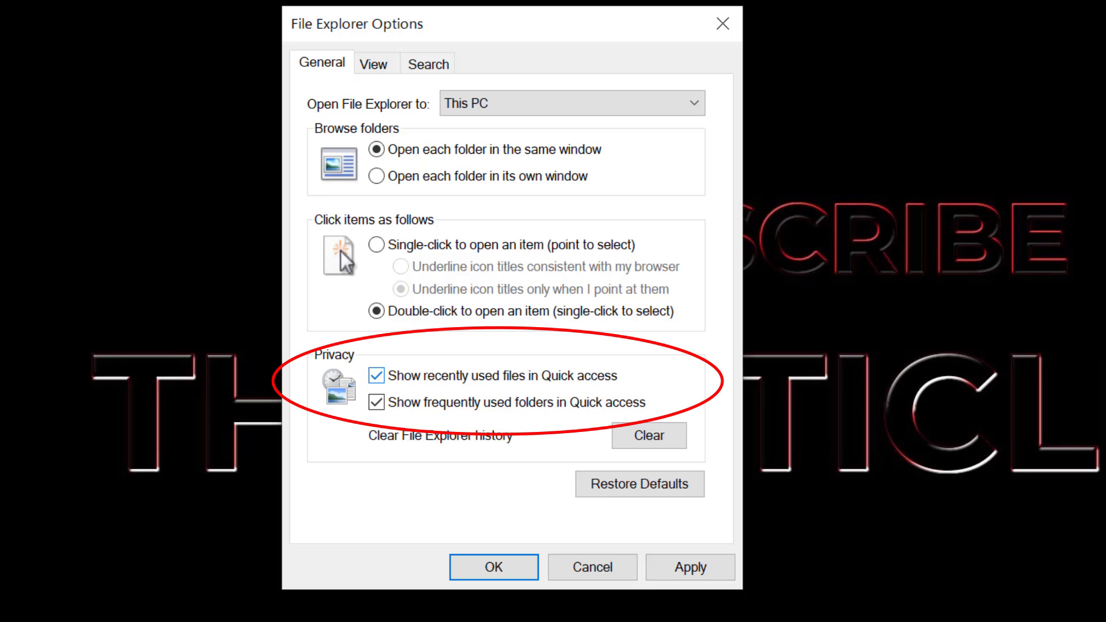
# Turn off recently used files and frequently used folders in Quick access, apply the options, and test the taskbar's File Explorer shortcut
pyautogui.click(376, 376)
pyautogui.click(377, 402)
pyautogui.click(690, 567)
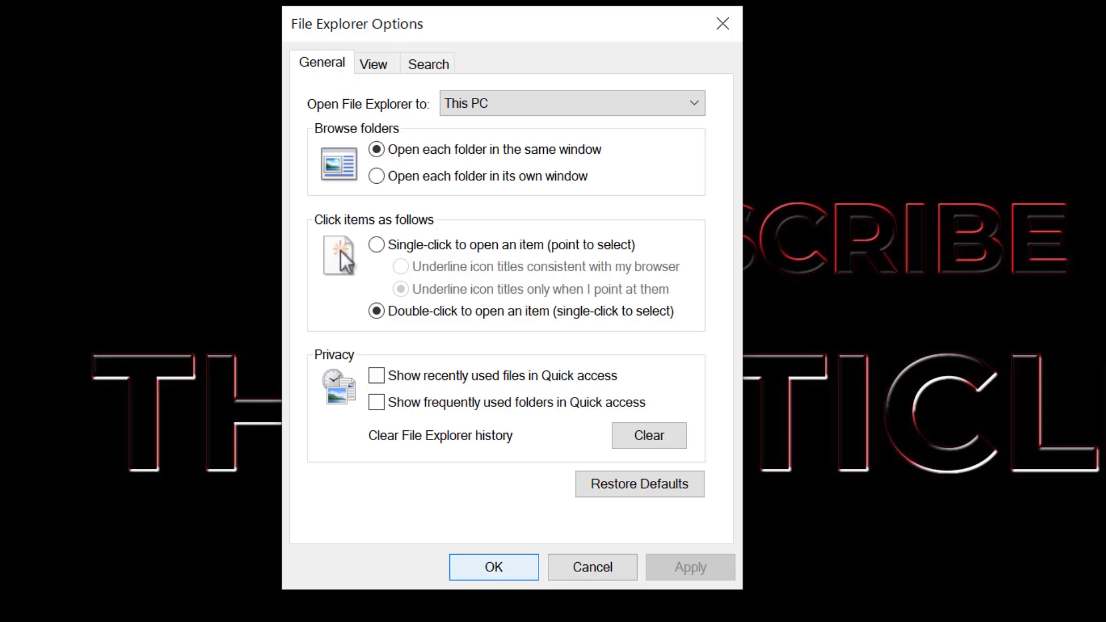
pyautogui.click(494, 567)
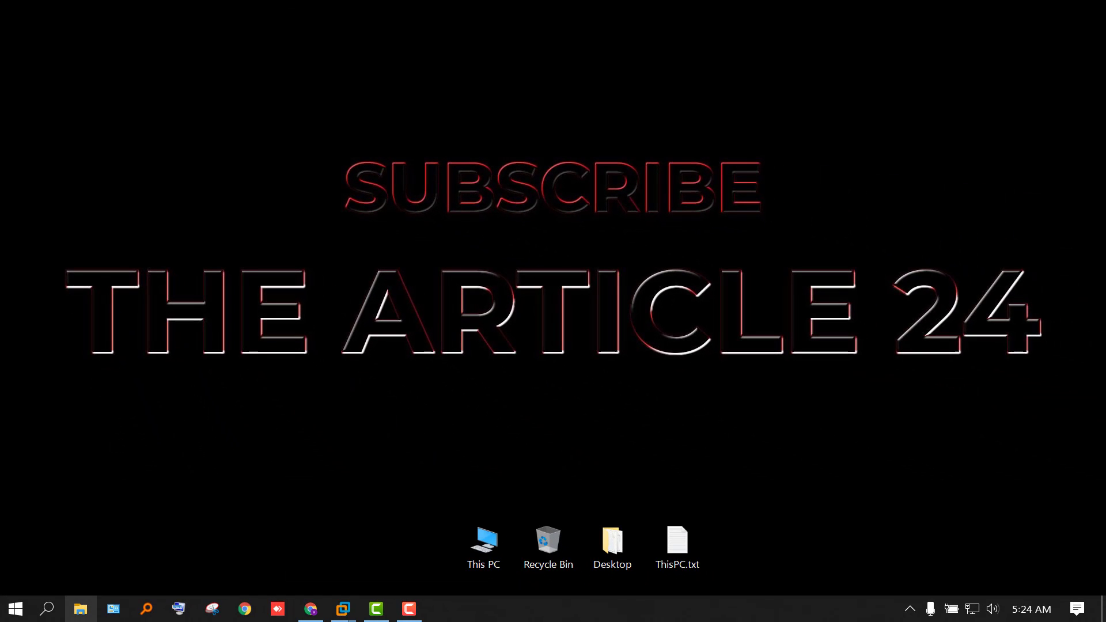
pyautogui.click(81, 609)
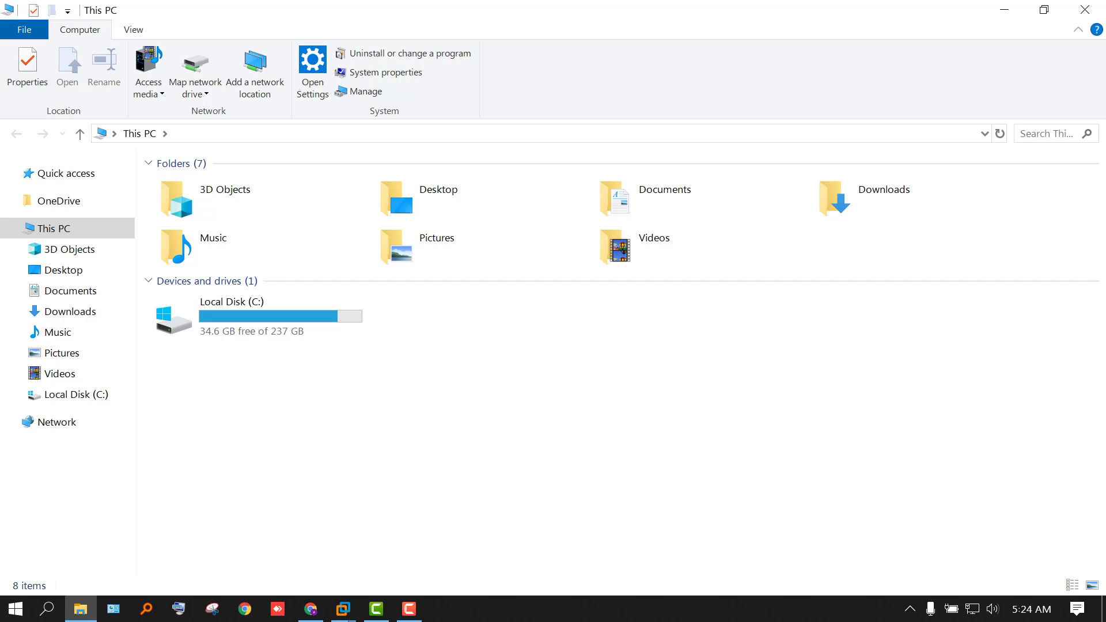
pyautogui.click(1086, 9)
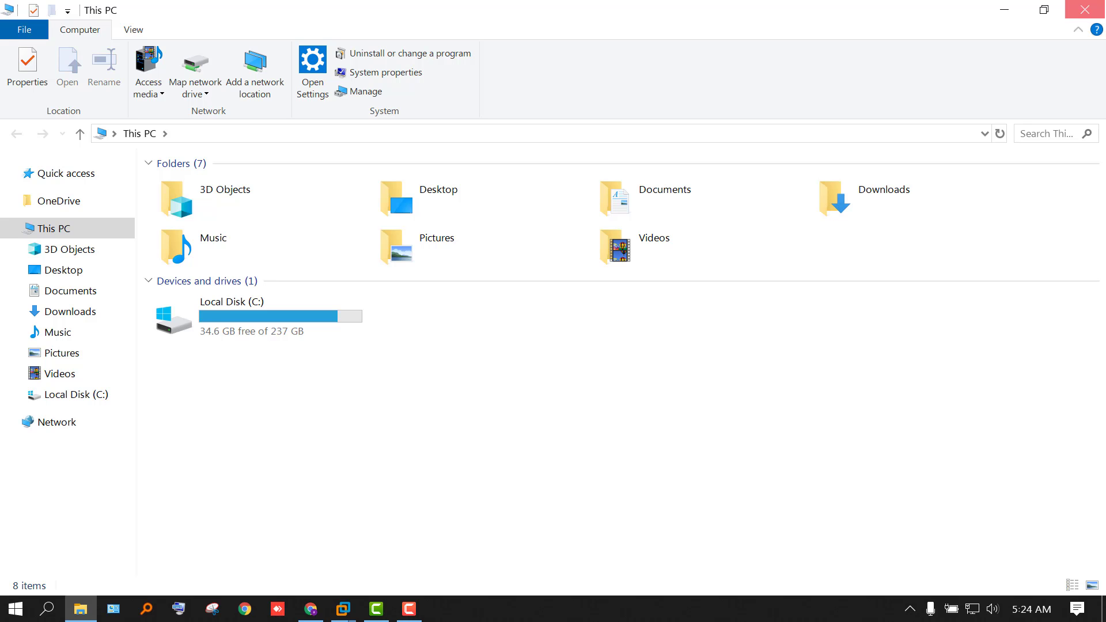